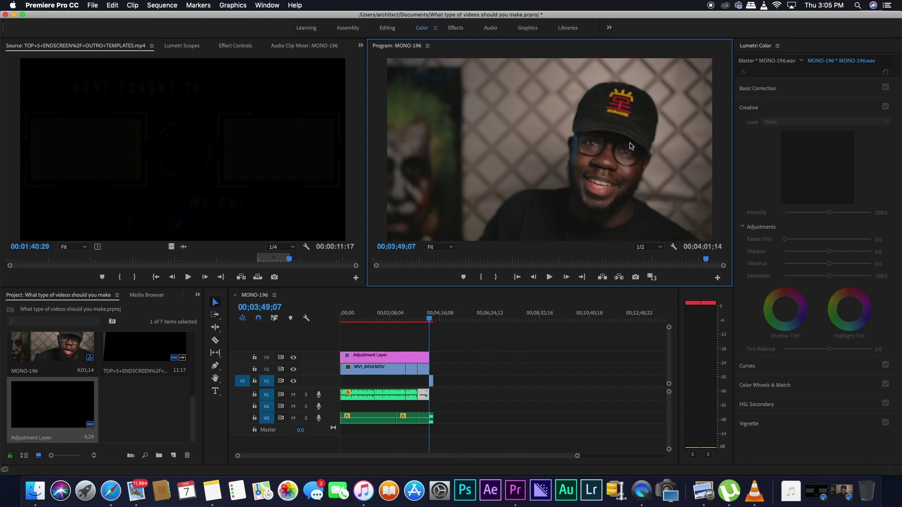
Deselect all timeline clips and project items, and move the playhead past the end of MONO-196
click(481, 354)
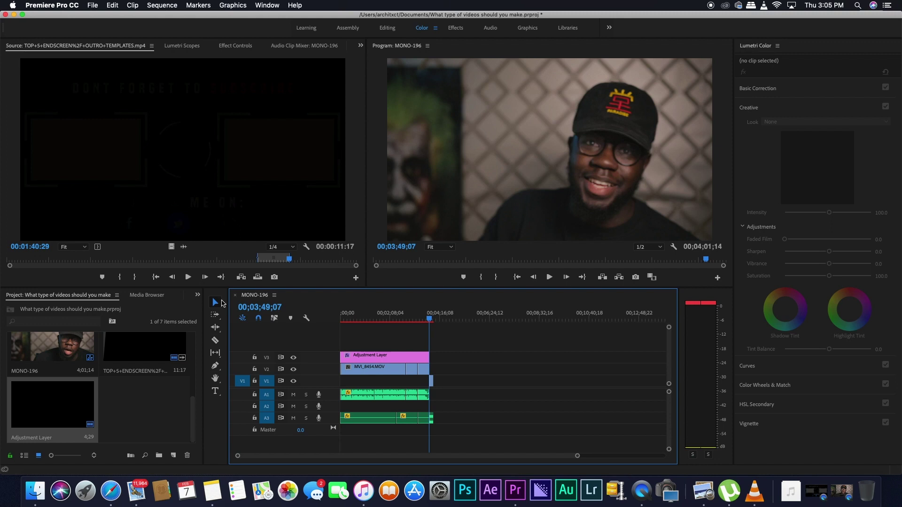
click(150, 403)
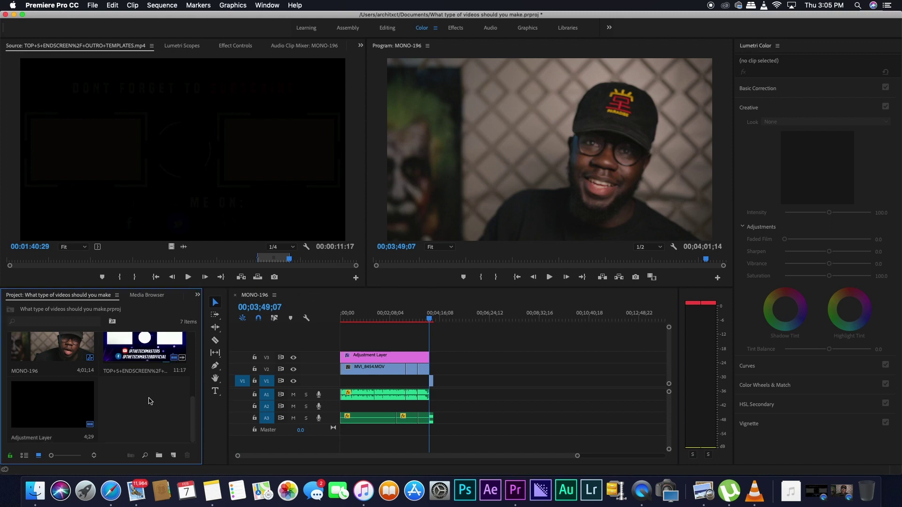
click(541, 369)
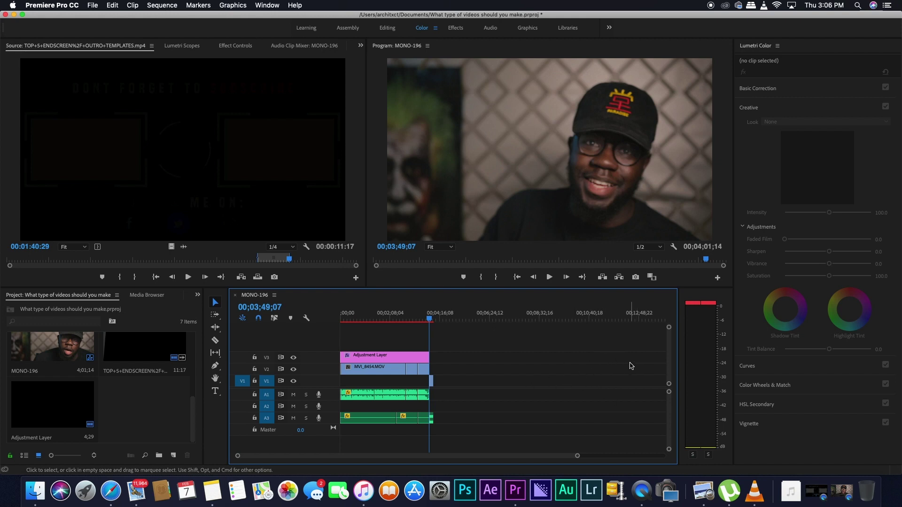
drag(498, 319, 471, 344)
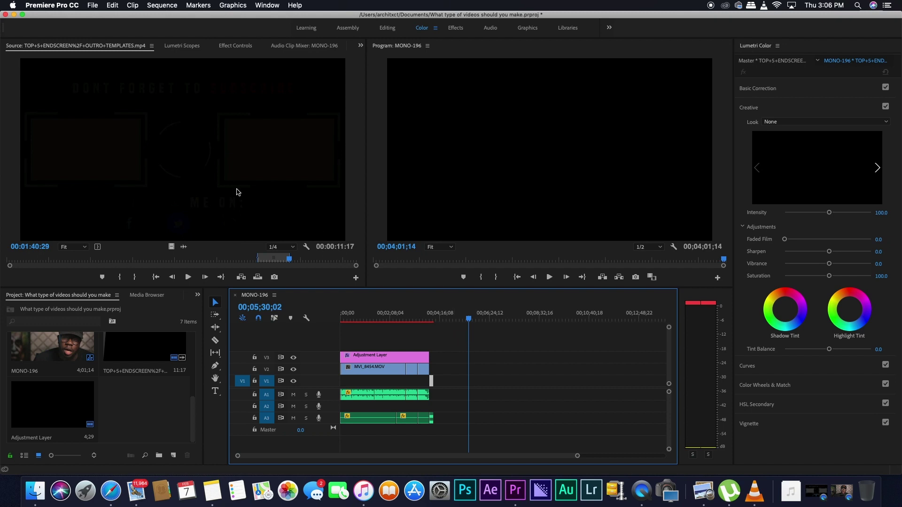
click(93, 7)
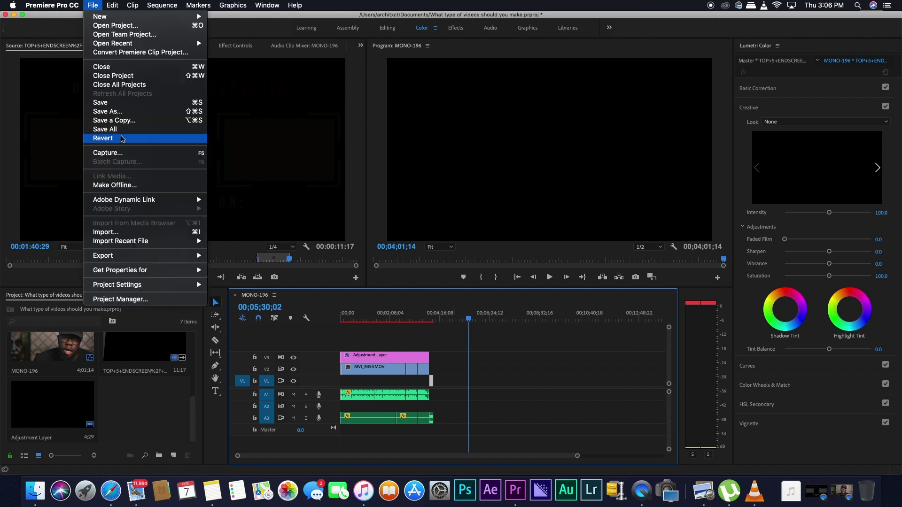
Open the Export Settings dialog for MONO-196 via File > Export > Media and shift it left
mouse_move(145, 255)
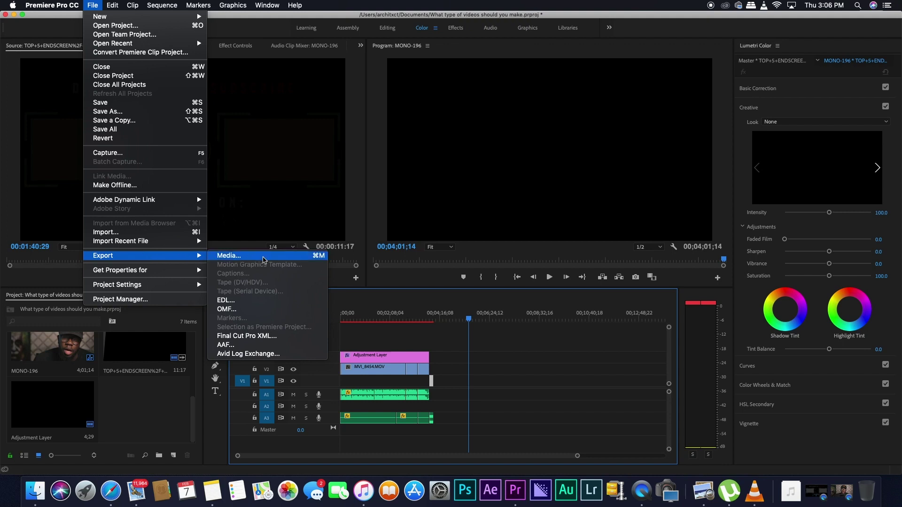
click(266, 257)
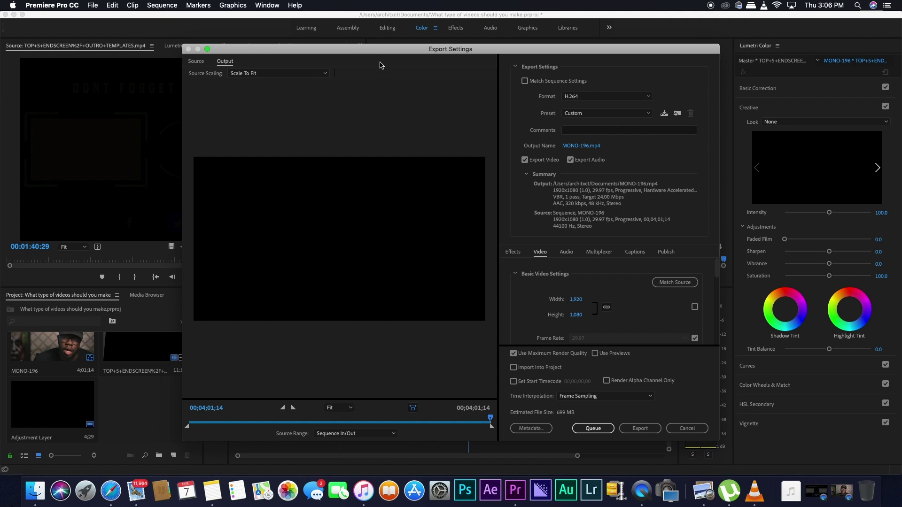
drag(399, 50, 345, 48)
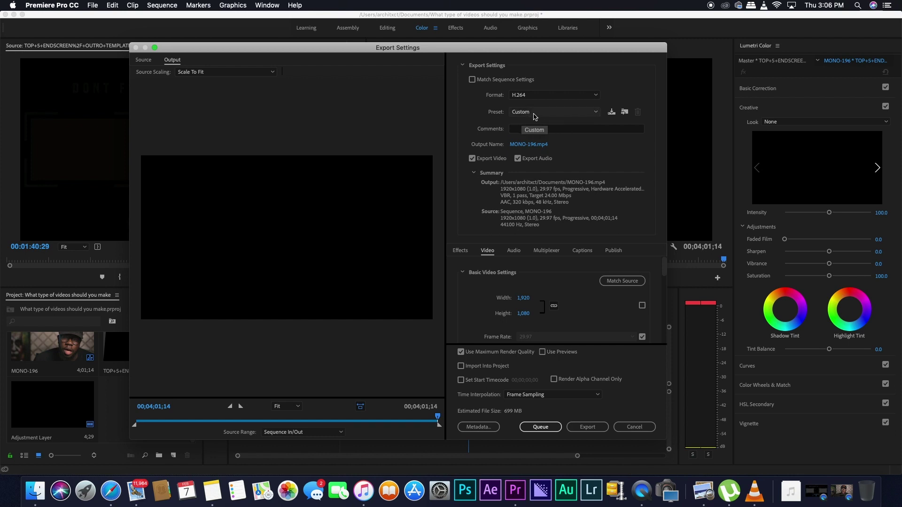
Change the export preset from Custom to YouTube 1080p HD
click(534, 116)
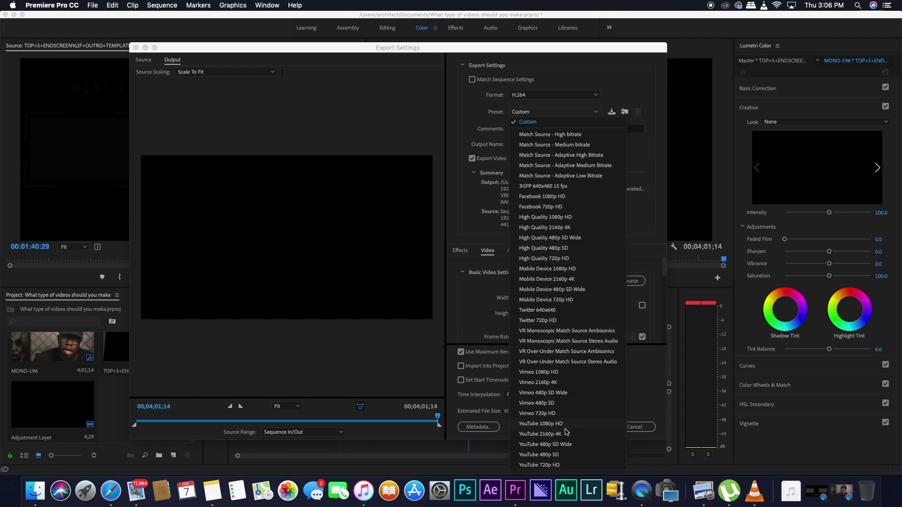
click(595, 114)
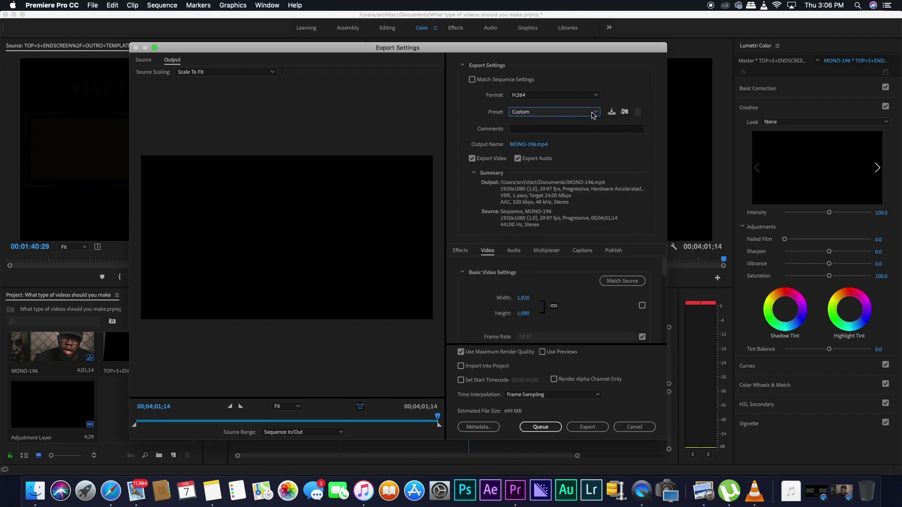
click(593, 116)
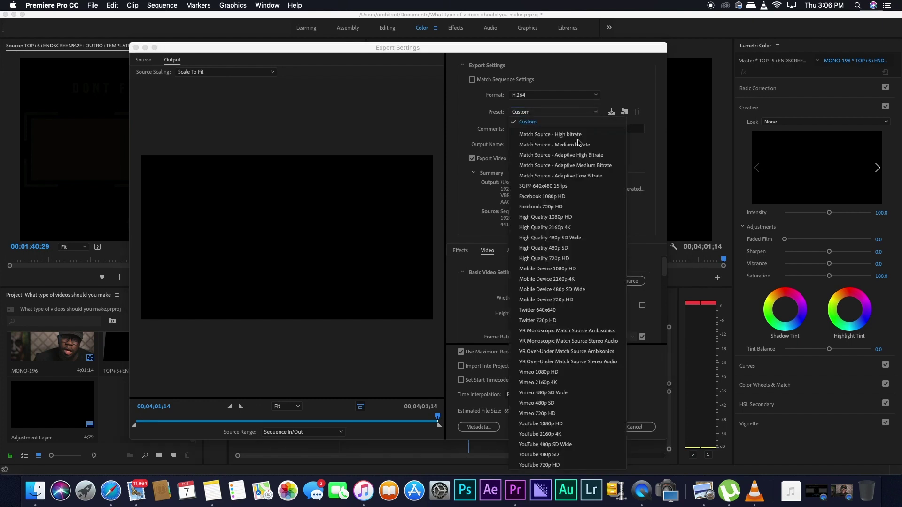
click(580, 116)
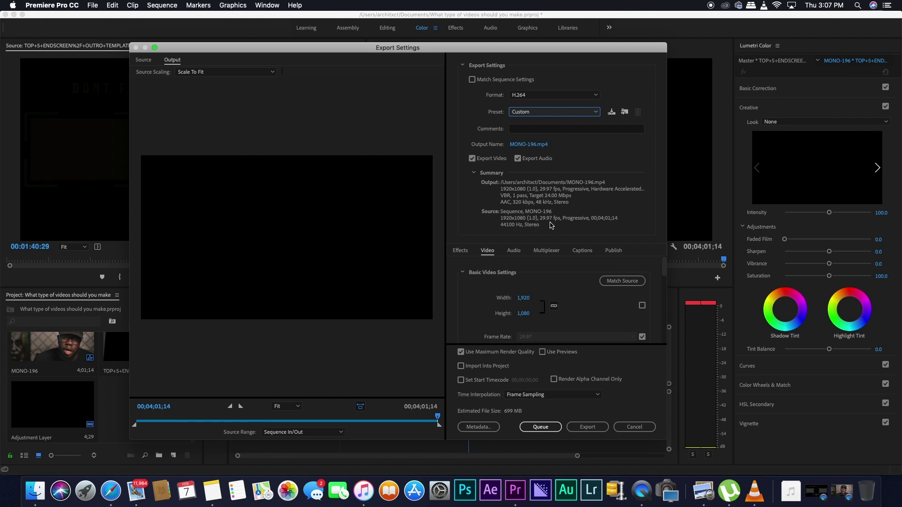
click(572, 114)
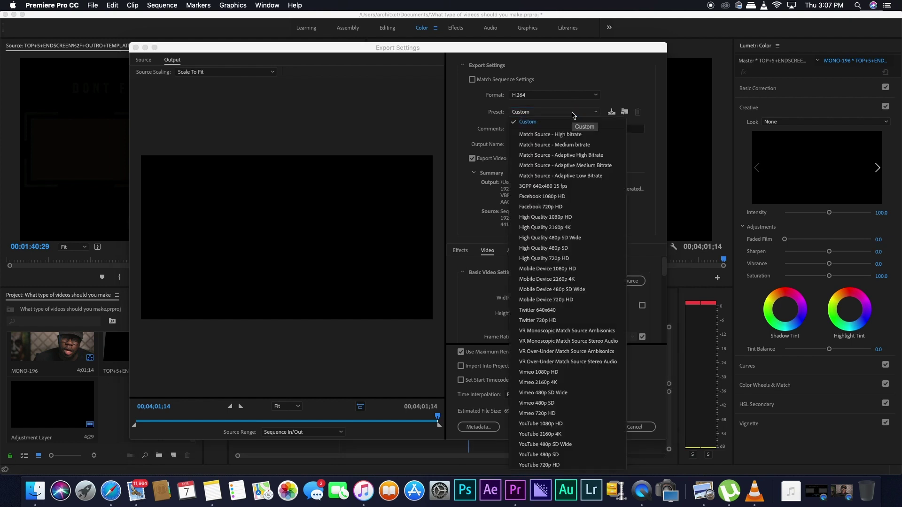
click(555, 426)
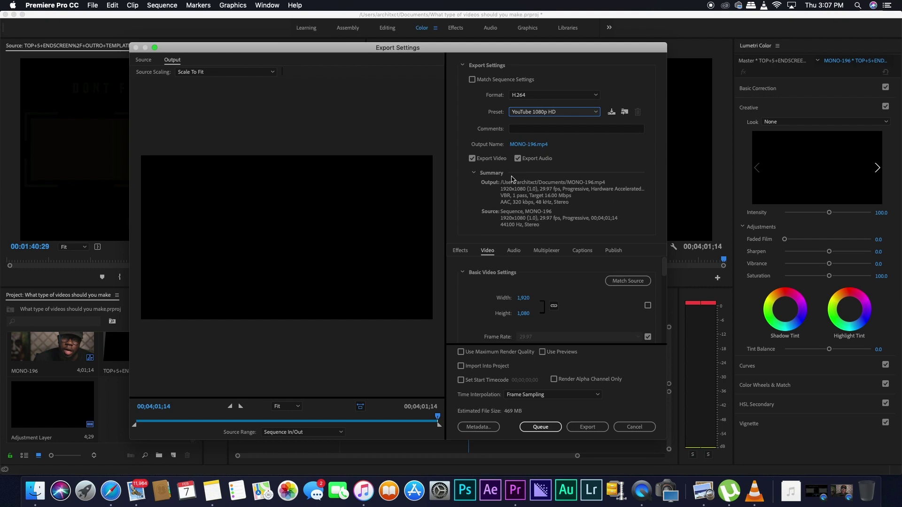
click(525, 147)
Name the output file Test 3.mp4 in Documents, declining to overwrite the existing Test.mp4
click(521, 150)
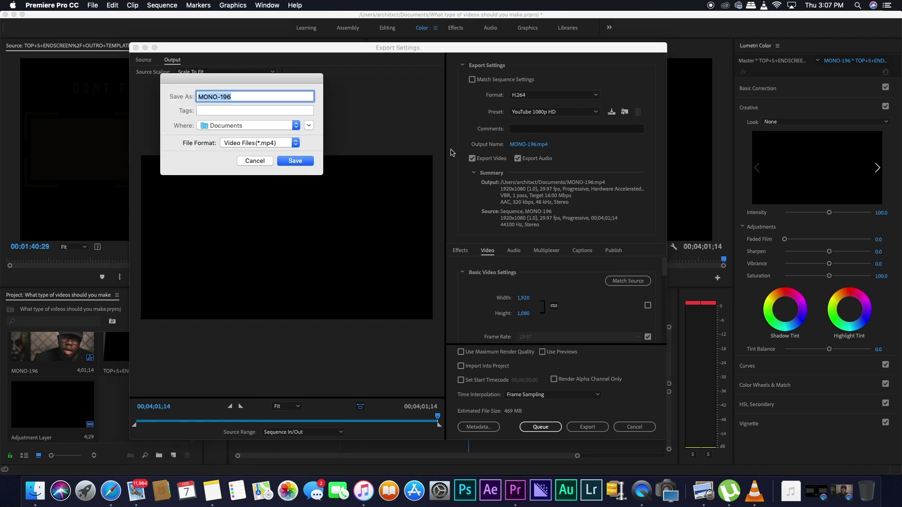
text(T)
click(309, 162)
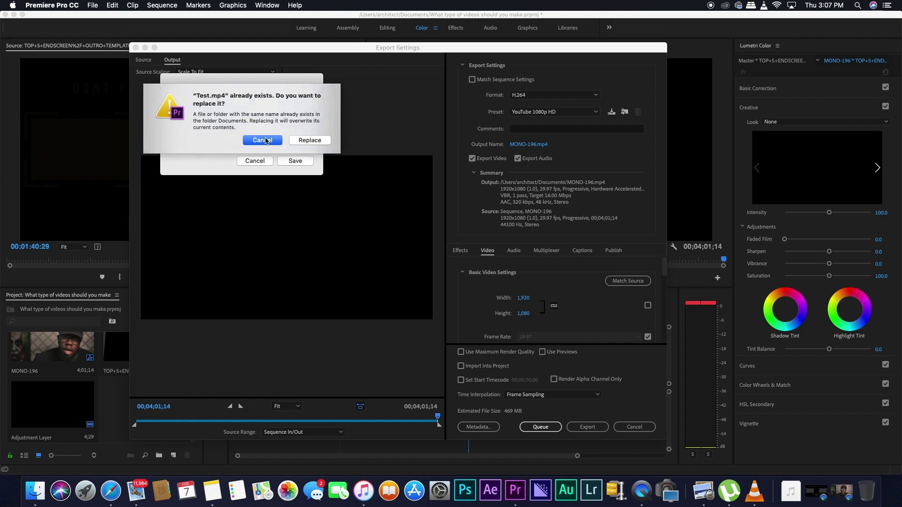
click(267, 140)
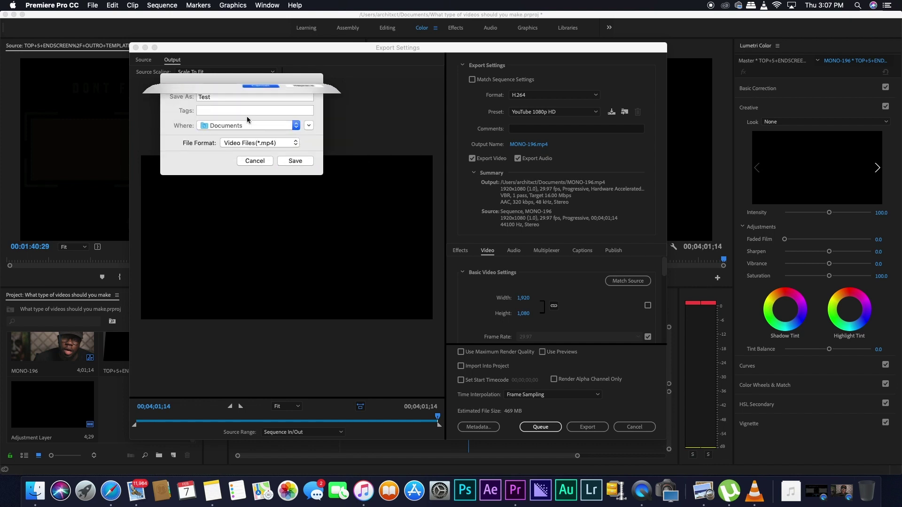
click(295, 162)
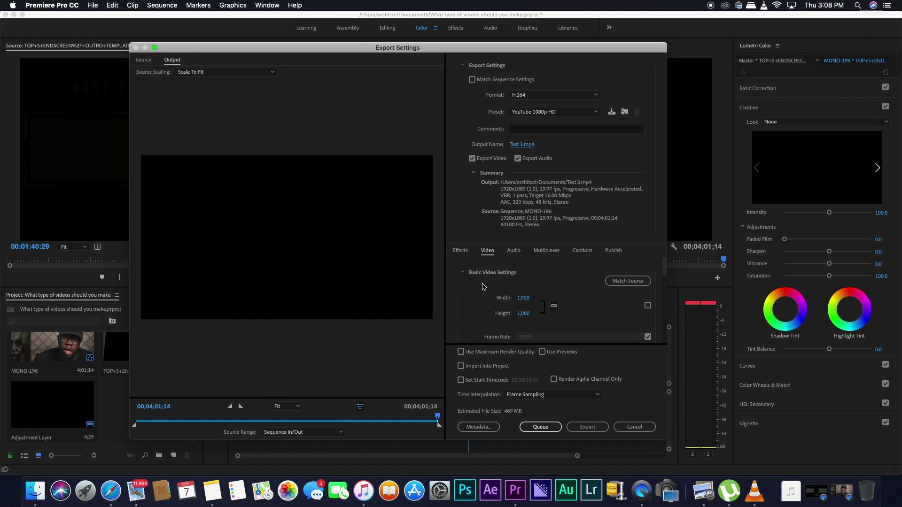
Enable Render at Maximum Depth in the Video export settings
scroll(483, 286, down, 1)
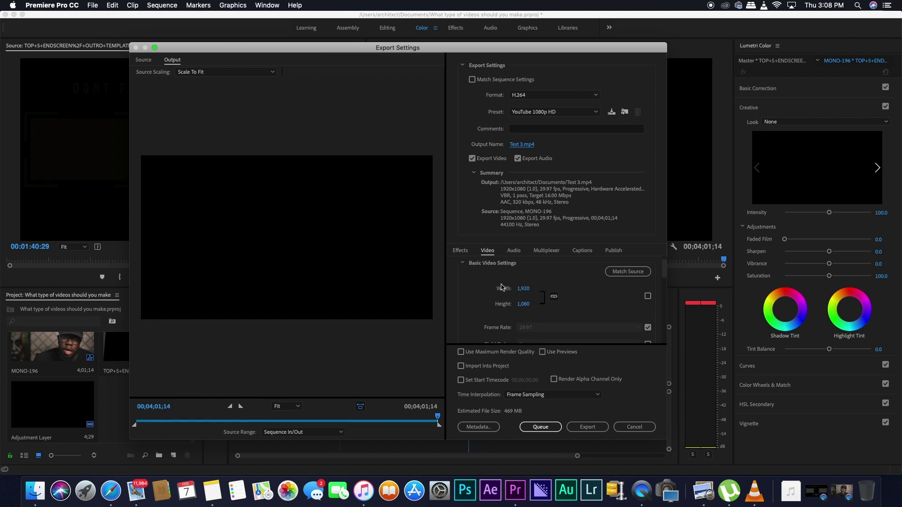
scroll(477, 312, down, 3)
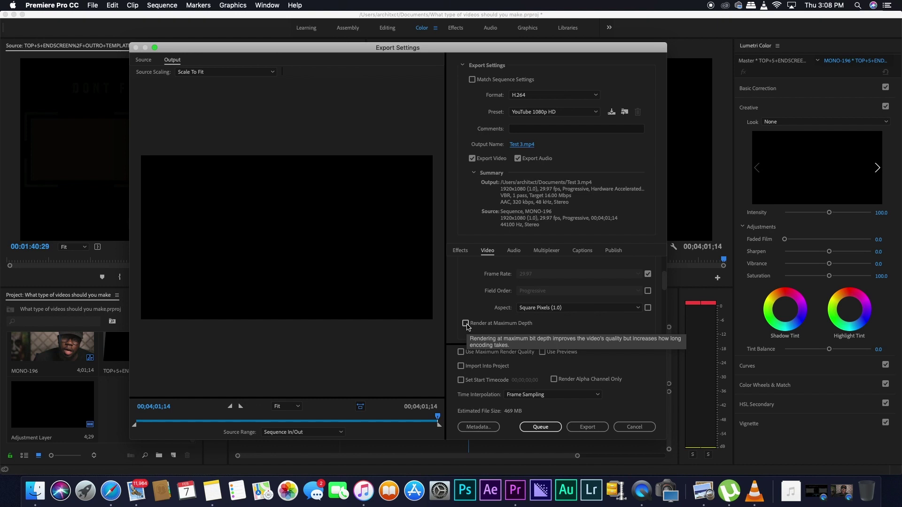
click(465, 324)
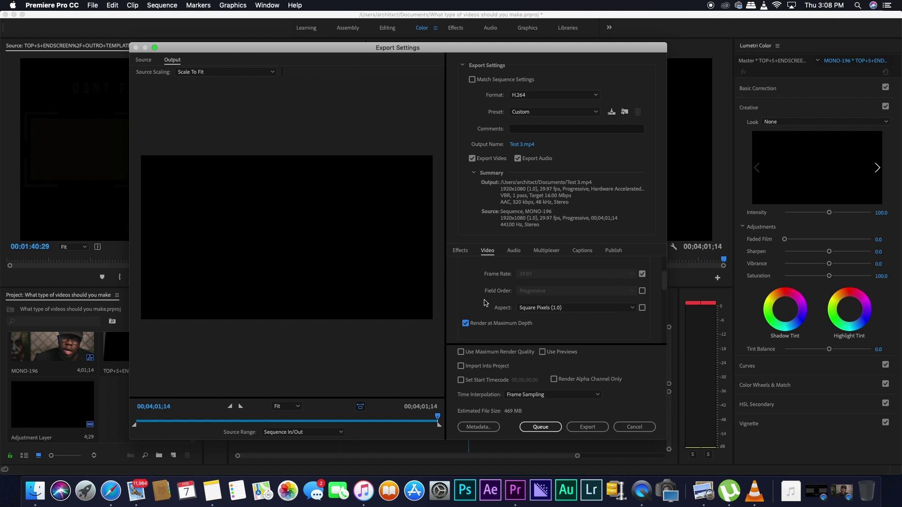
scroll(485, 303, down, 4)
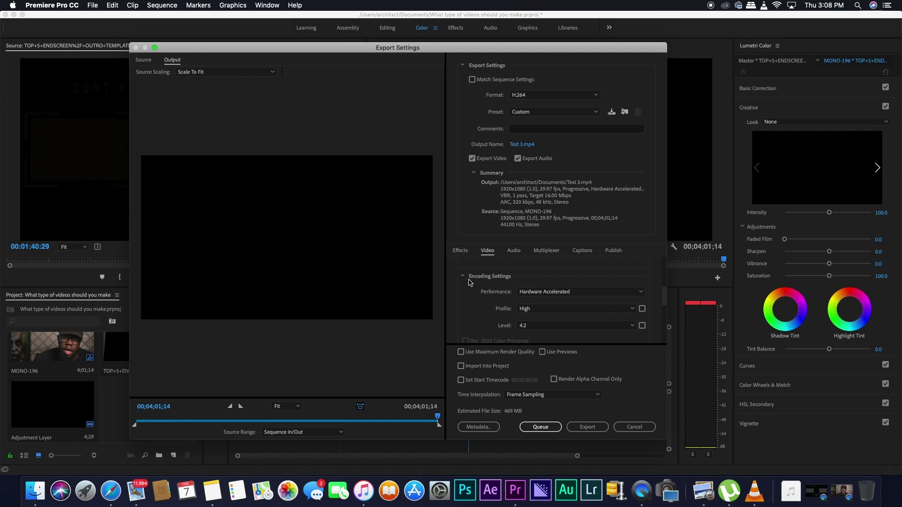
scroll(483, 300, down, 5)
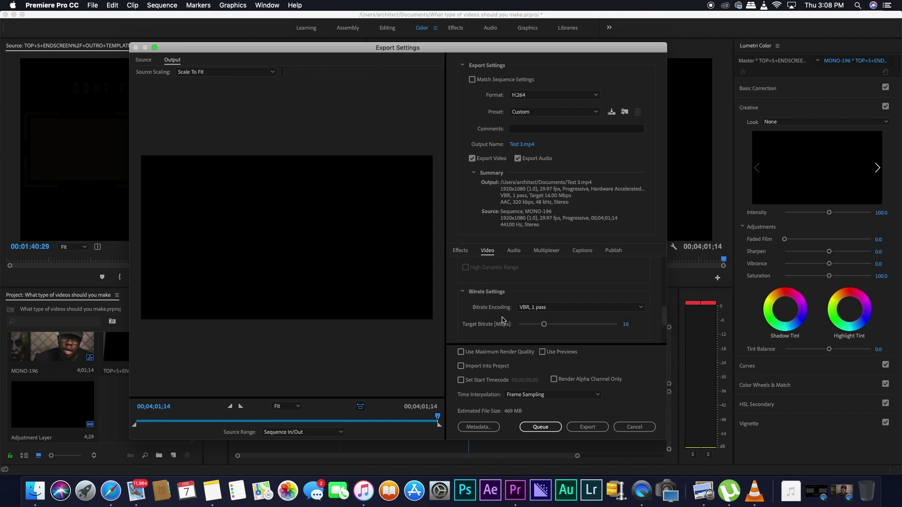
Set Bitrate Encoding to VBR, 2 pass
click(563, 314)
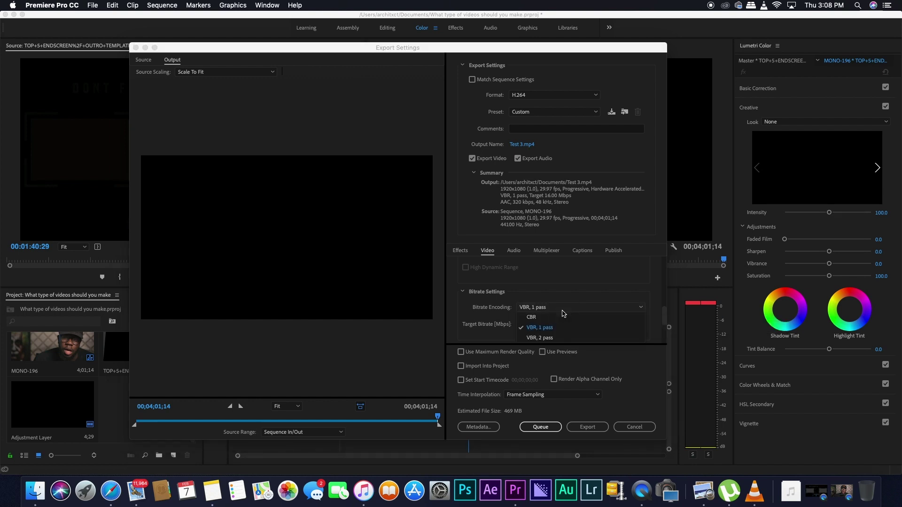
click(503, 316)
scroll(517, 308, down, 1)
click(538, 281)
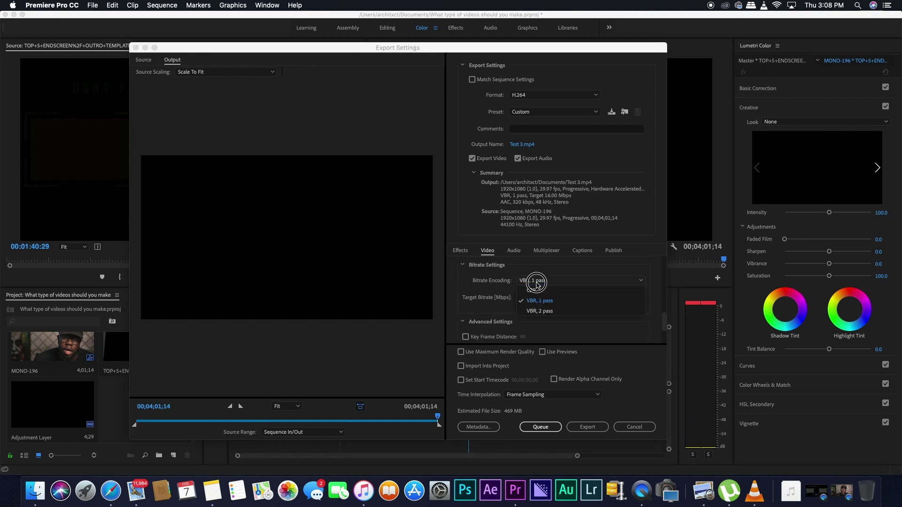
click(542, 312)
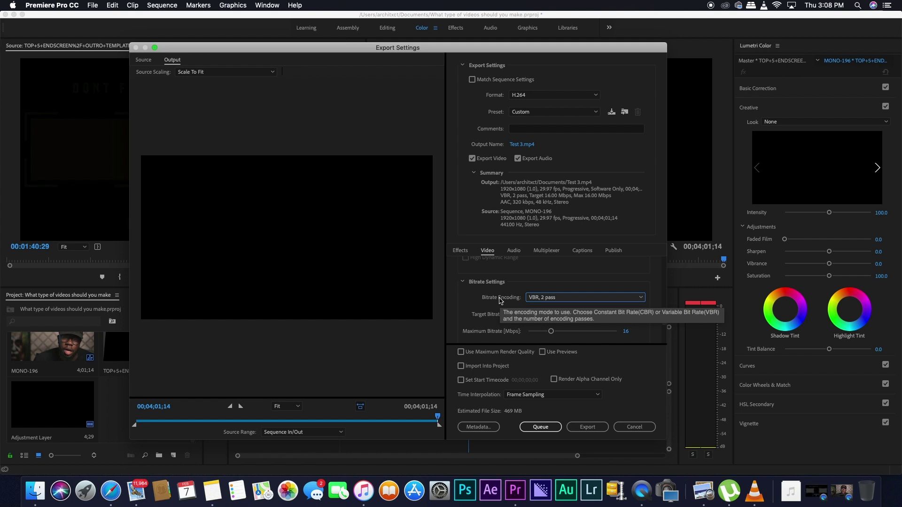
scroll(500, 300, down, 1)
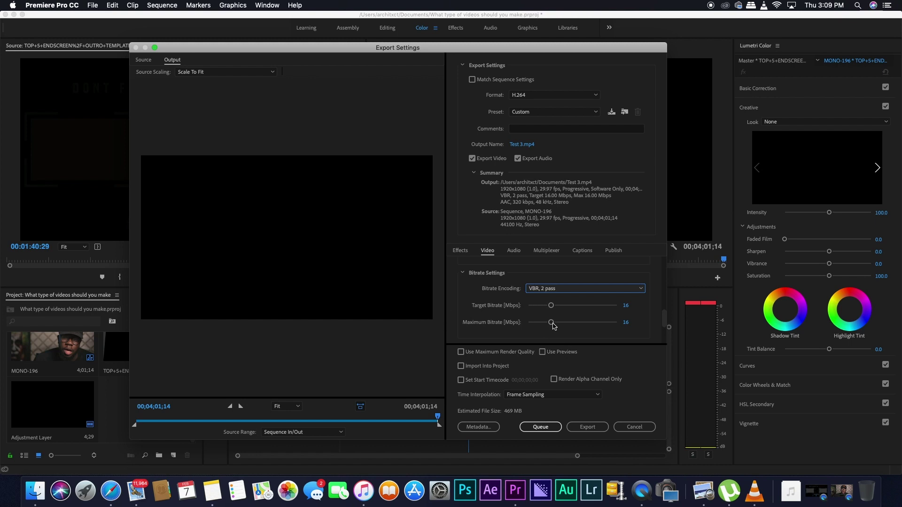
Set the Maximum Bitrate to 24 Mbps, keeping the 16 Mbps target
click(626, 322)
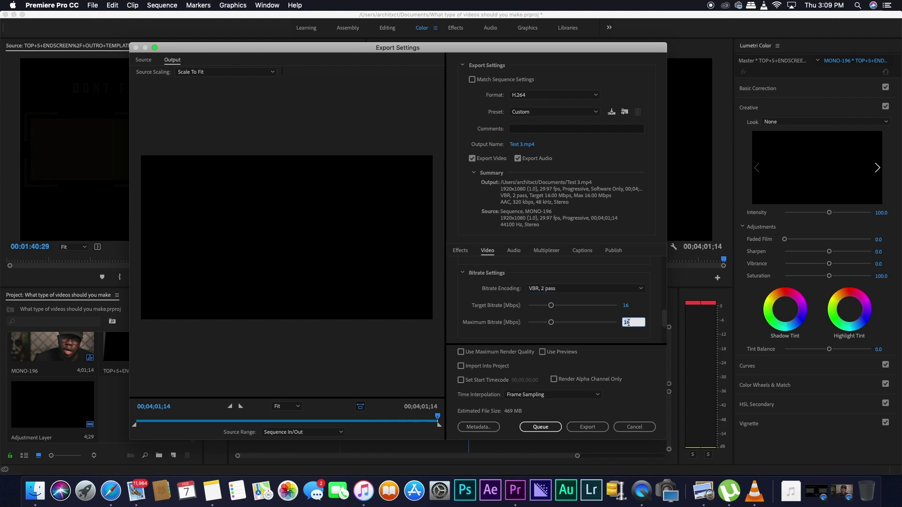
text(24)
key(Return)
scroll(493, 318, down, 5)
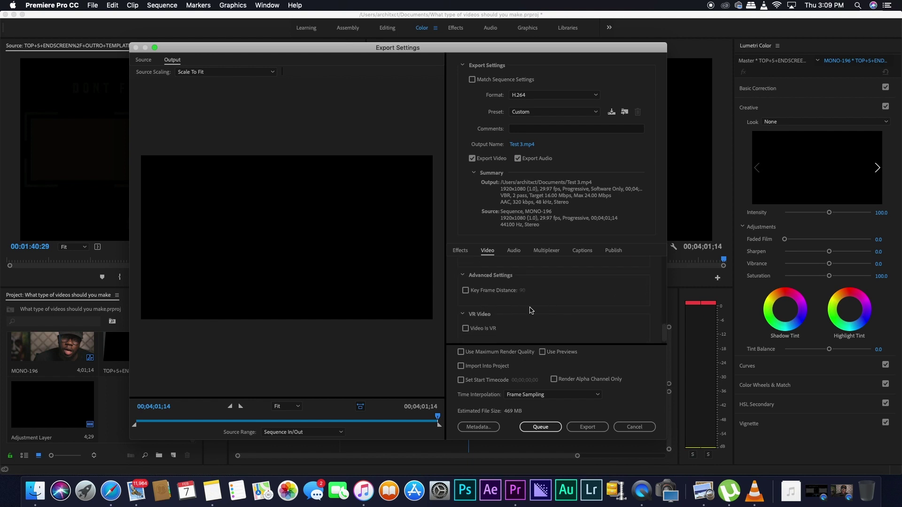
scroll(529, 310, down, 1)
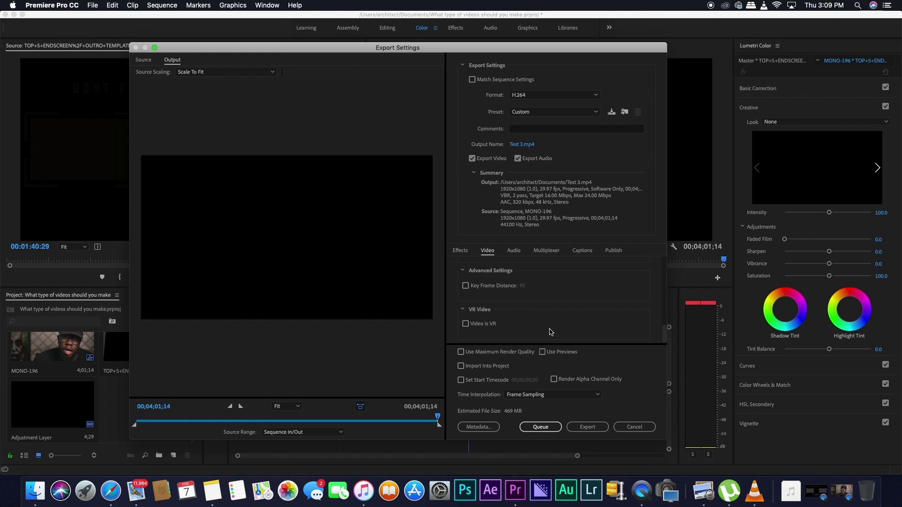
Turn on Use Maximum Render Quality, cancelling the Save Preset dialog without saving a preset
click(461, 353)
click(611, 112)
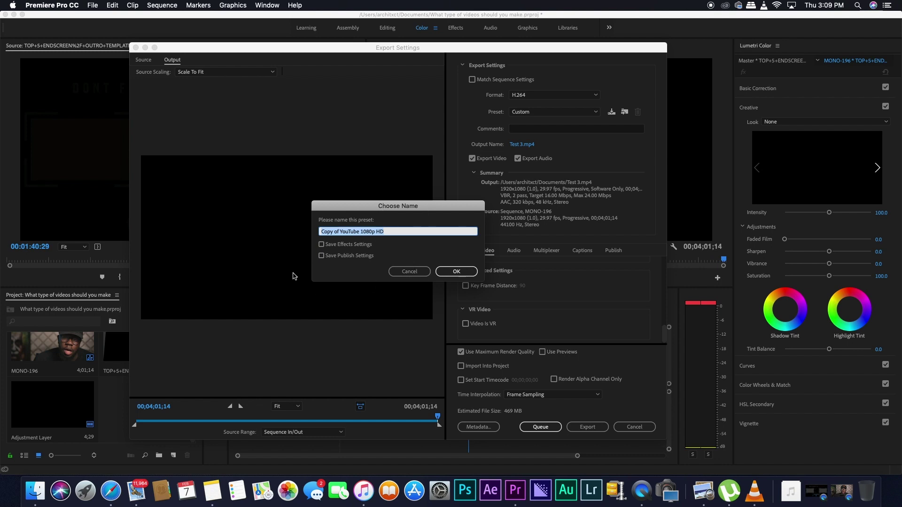
click(409, 272)
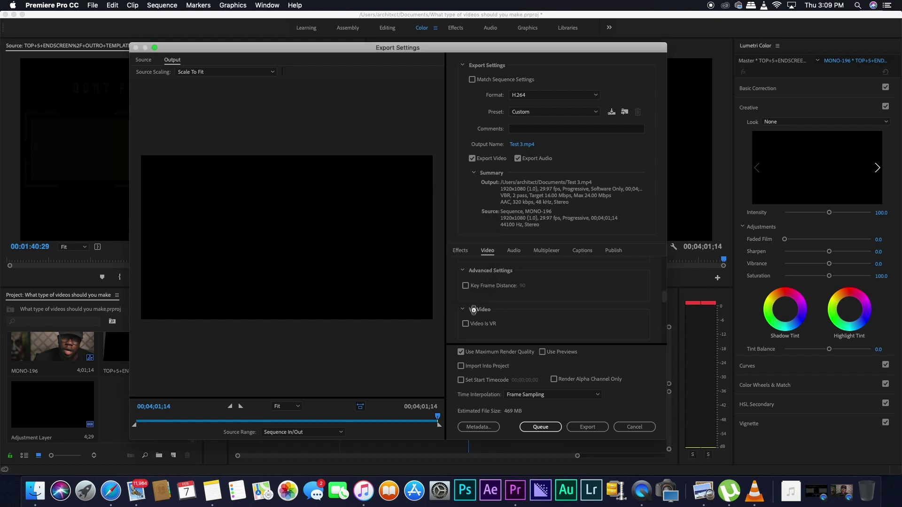
scroll(563, 301, up, 5)
scroll(480, 321, down, 5)
Export MONO-196 to Test 3.mp4 as H.264, VBR 2 pass
click(586, 428)
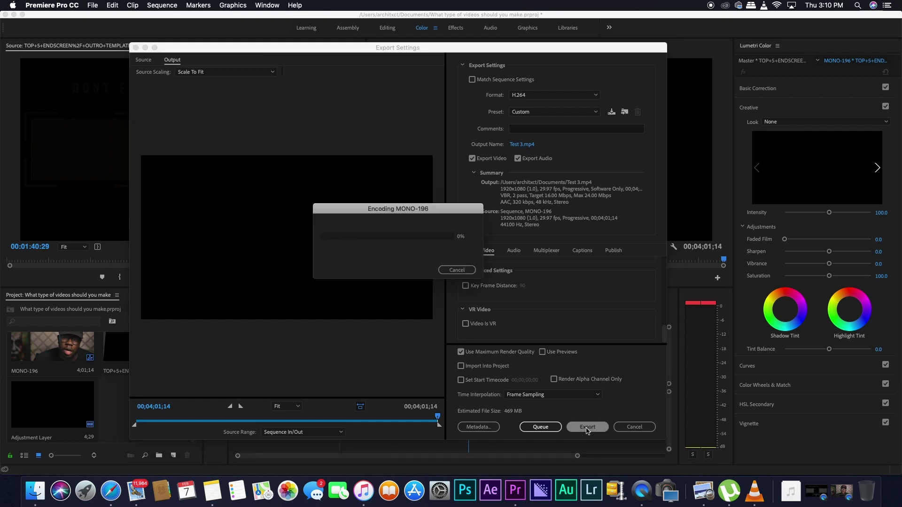